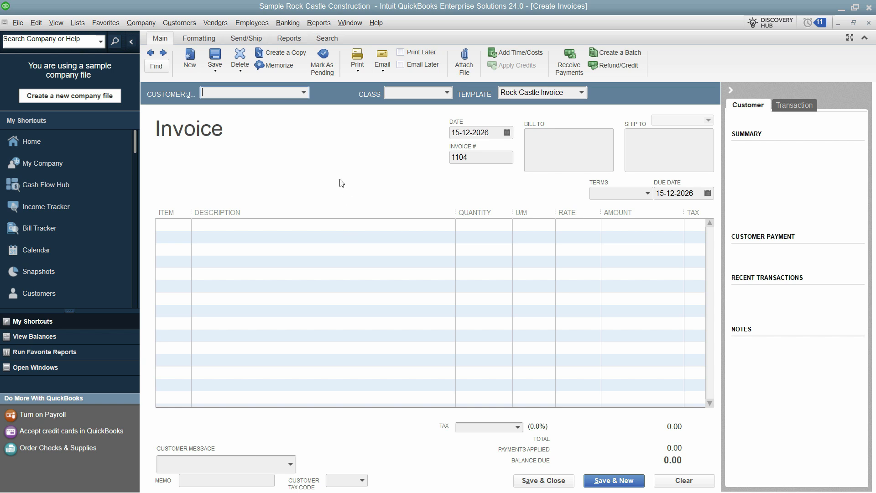
mouse_move(141, 80)
mouse_down()
mouse_move(623, 148)
mouse_move(748, 217)
mouse_up()
key(Escape)
mouse_move(148, 204)
mouse_down()
mouse_move(352, 261)
mouse_move(725, 416)
mouse_up()
key(Escape)
Step: Close the blank invoice and open the Air Pods inventory item for editing from the item list
click(868, 22)
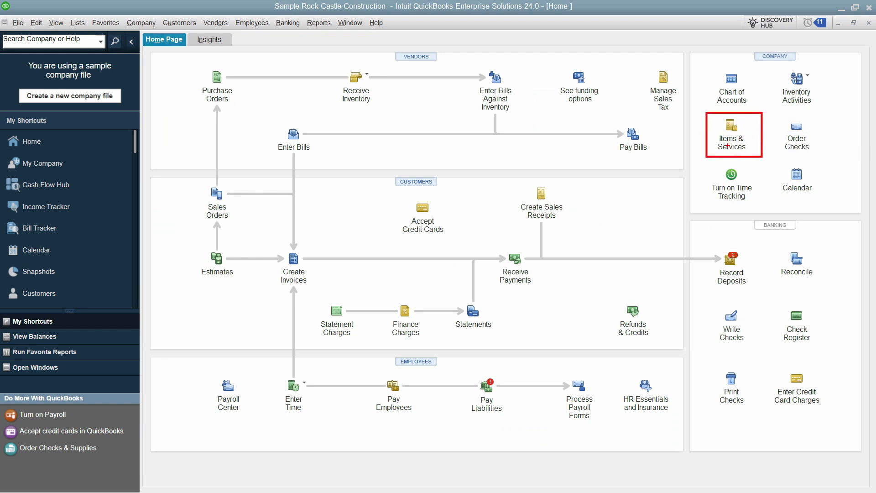
click(730, 144)
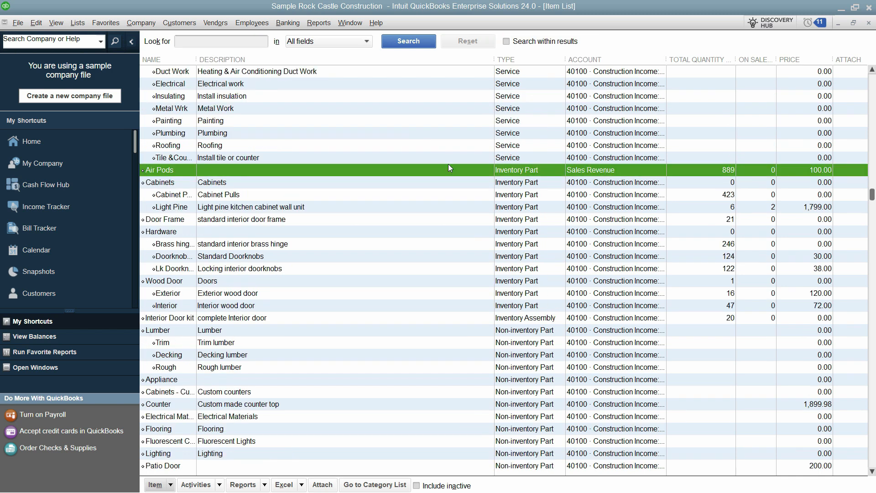
scroll(448, 108, up, 4)
scroll(448, 108, down, 4)
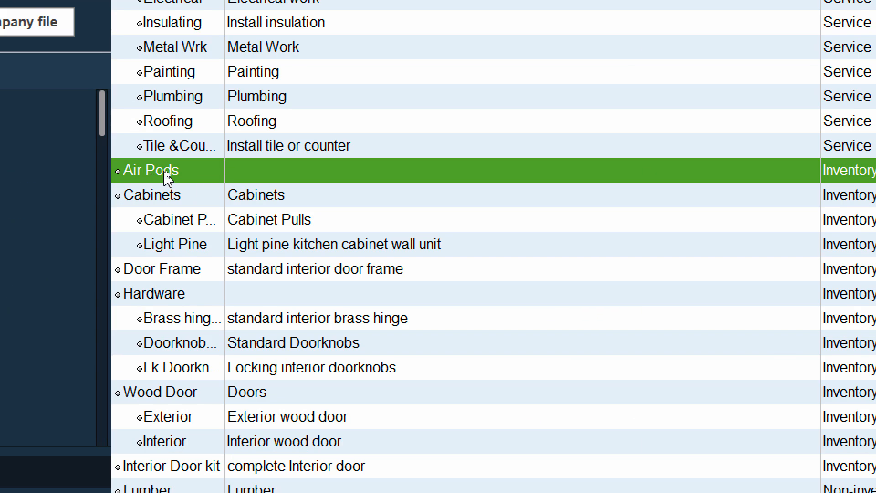
double_click(167, 176)
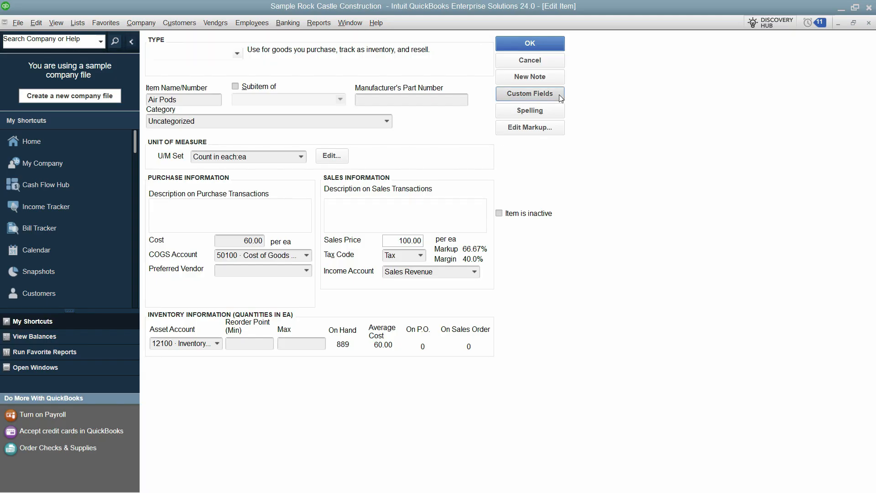
Step: Open the custom field definitions for items and add a field labelled Size
click(559, 94)
drag(544, 97, 612, 112)
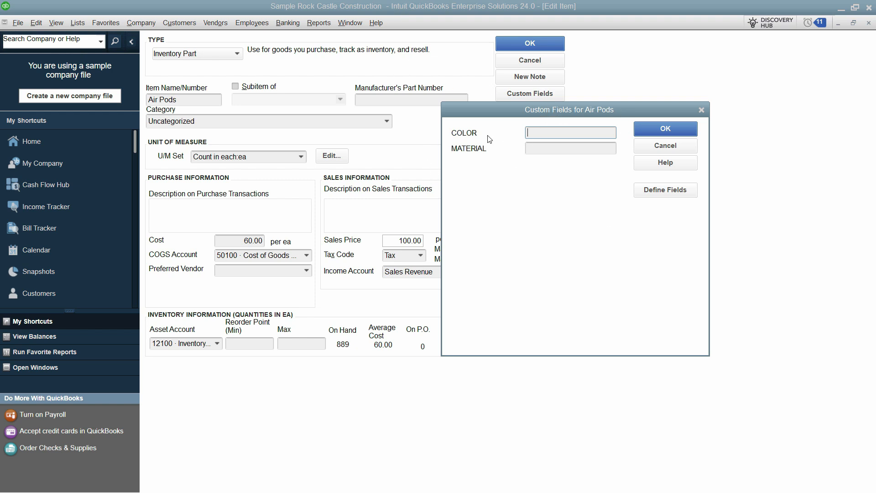
click(666, 193)
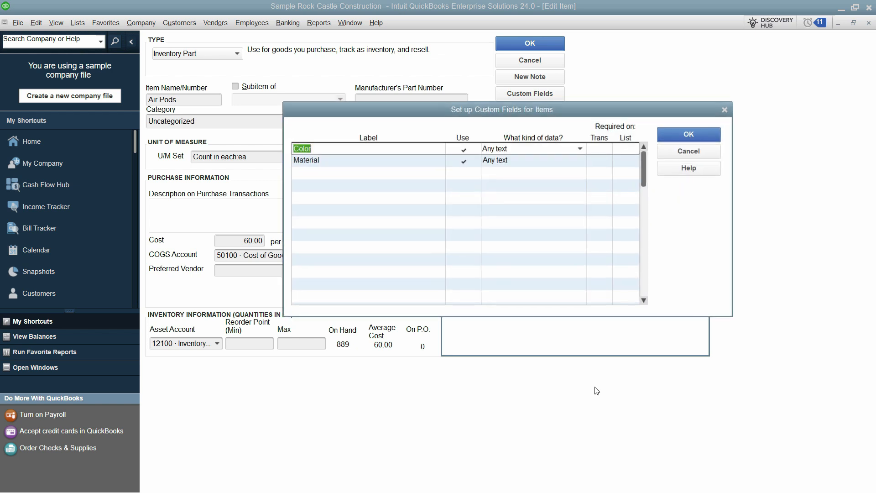
click(357, 172)
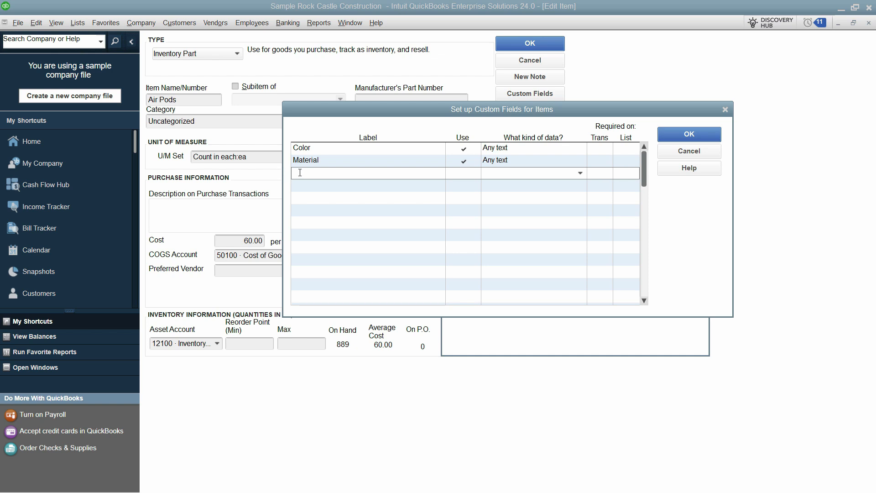
text(Size)
key(Tab)
Step: Set the Size field's data type to a user's multi-choice list with the choices 10 and 12
click(573, 172)
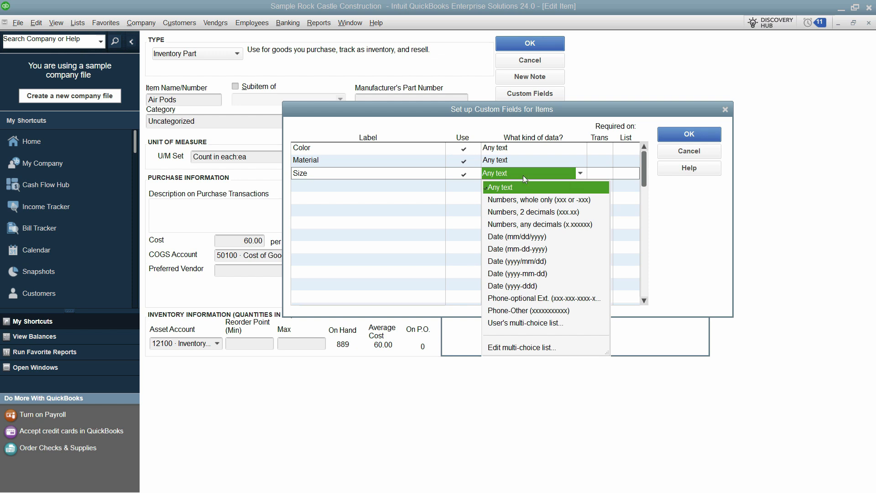
click(541, 325)
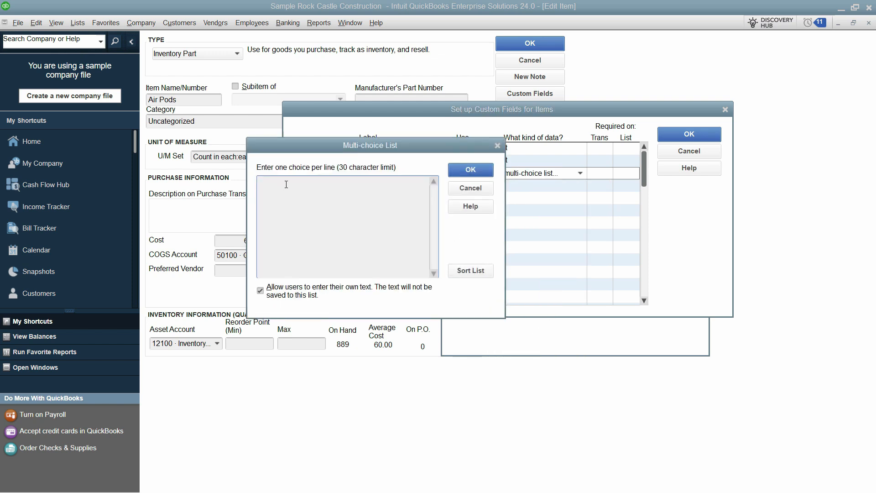
text(10 12)
click(476, 172)
Step: Add another custom item field labelled Made In below Size and enable it for use
click(390, 192)
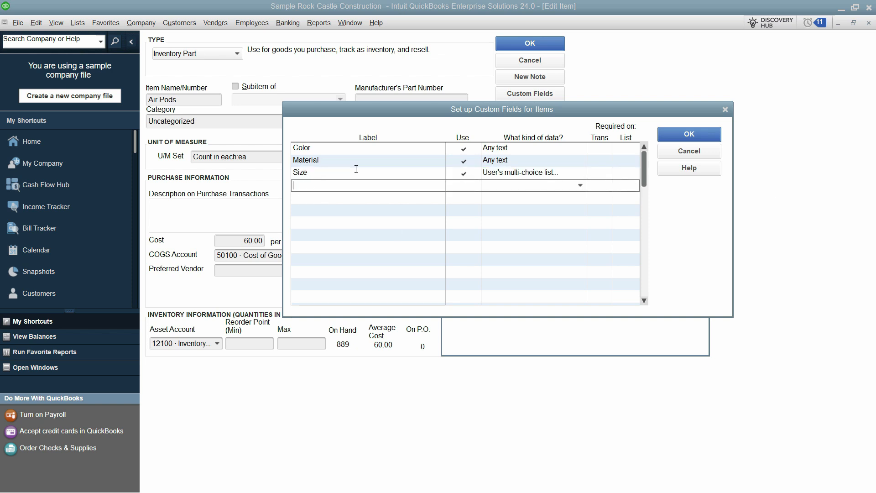
text(Madi)
key(BackSpace)
text(e In)
click(463, 186)
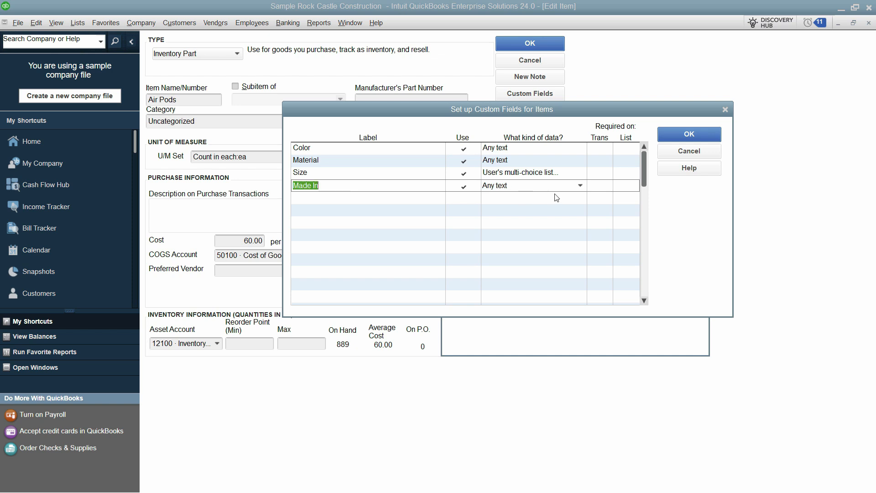
Step: Make Made In a user's multi-choice list with the choices Germany, USA, India, Pakistan and China
click(563, 188)
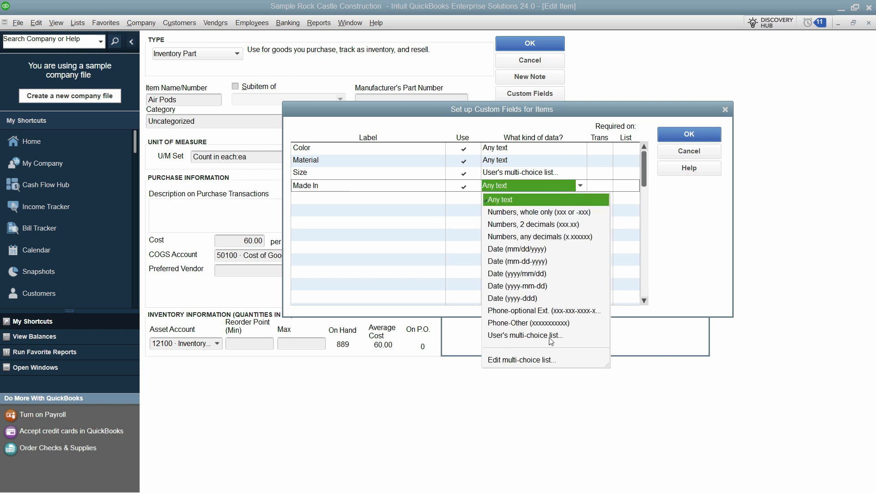
click(550, 337)
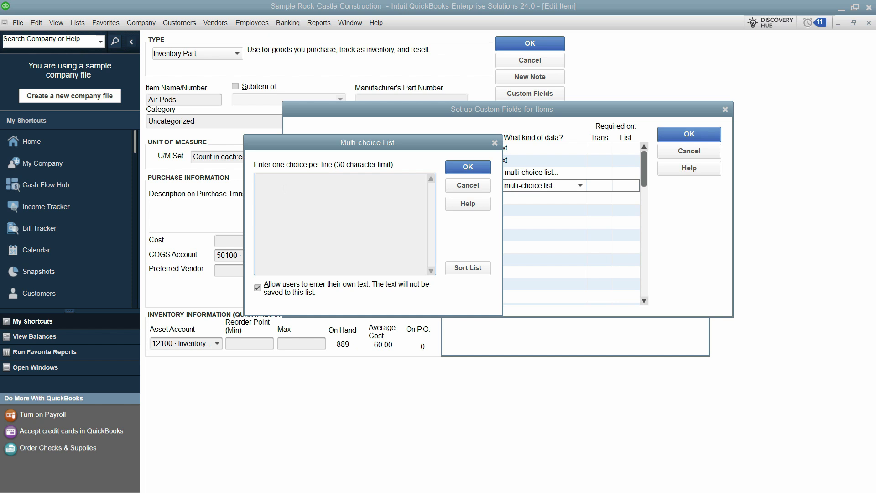
text(Germany USA India Pakistan China)
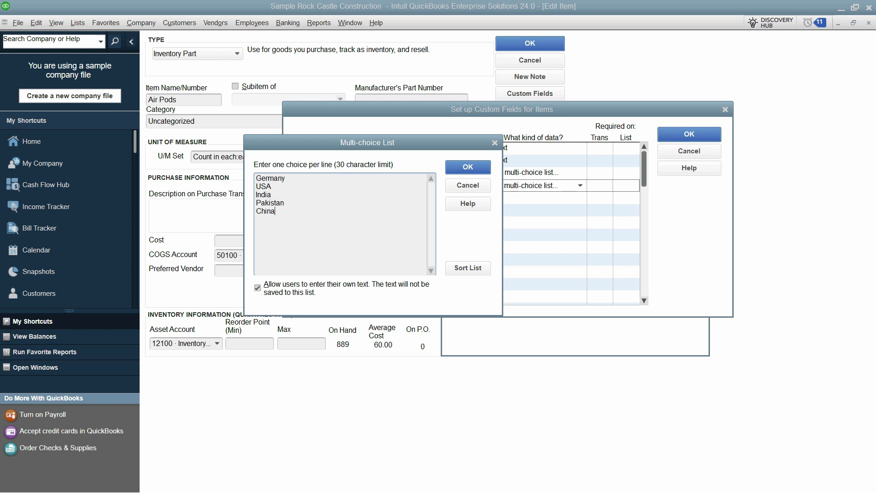
click(478, 166)
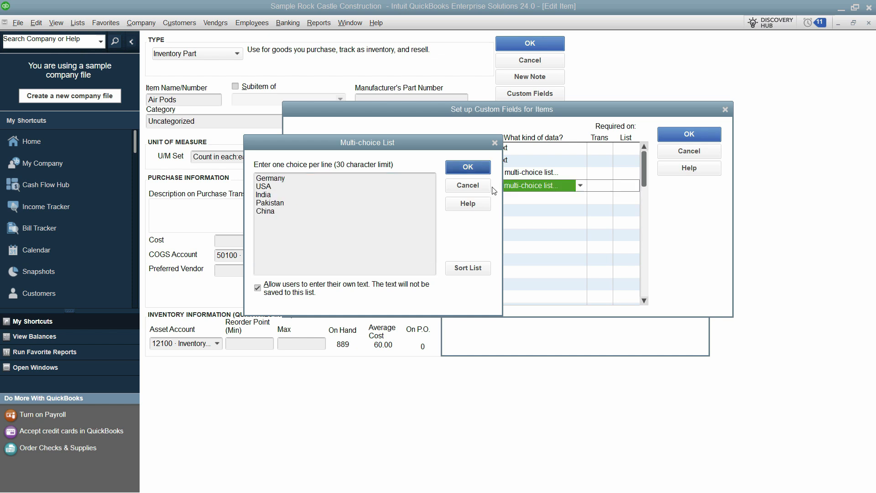
Step: Save the custom field definitions and the Air Pods item, returning to the item list
click(682, 135)
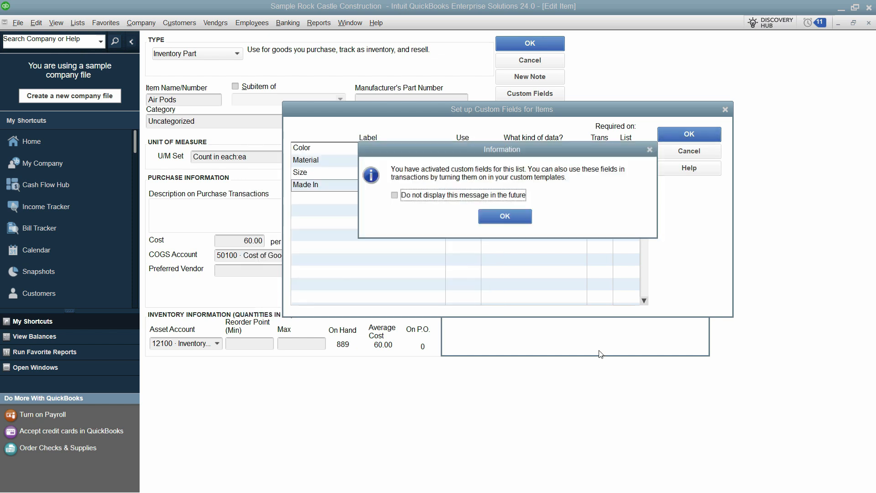
click(502, 219)
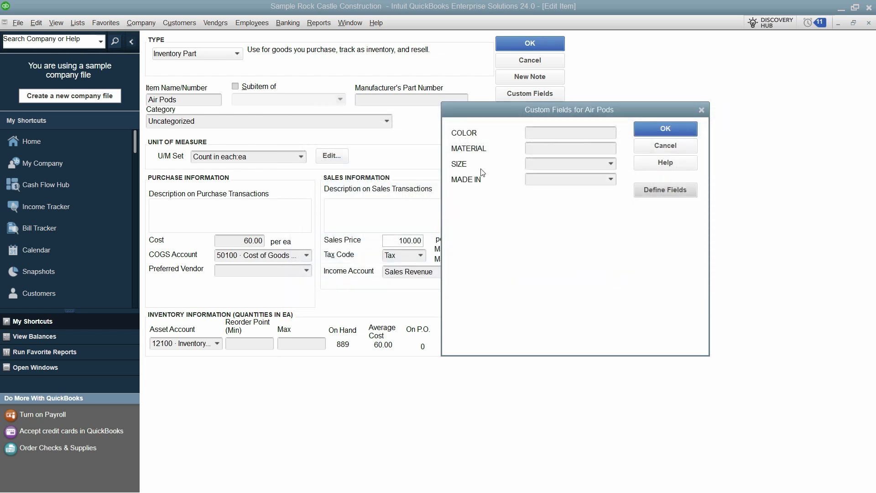
click(650, 128)
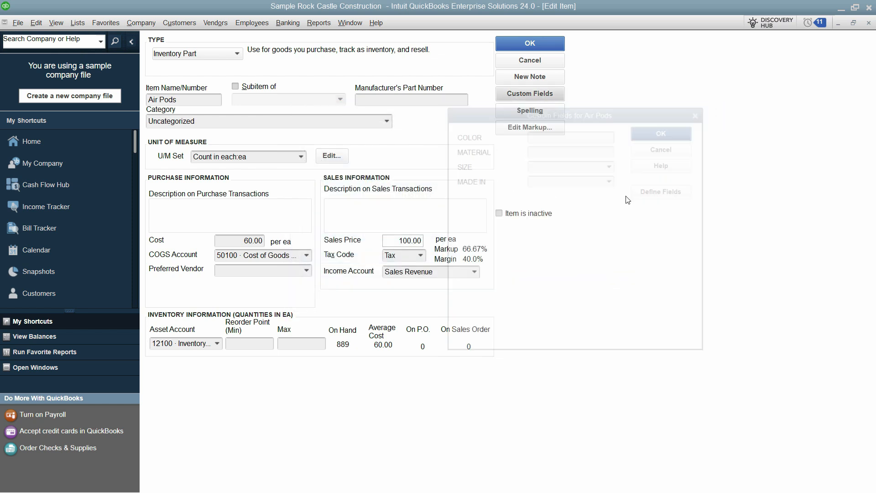
click(529, 43)
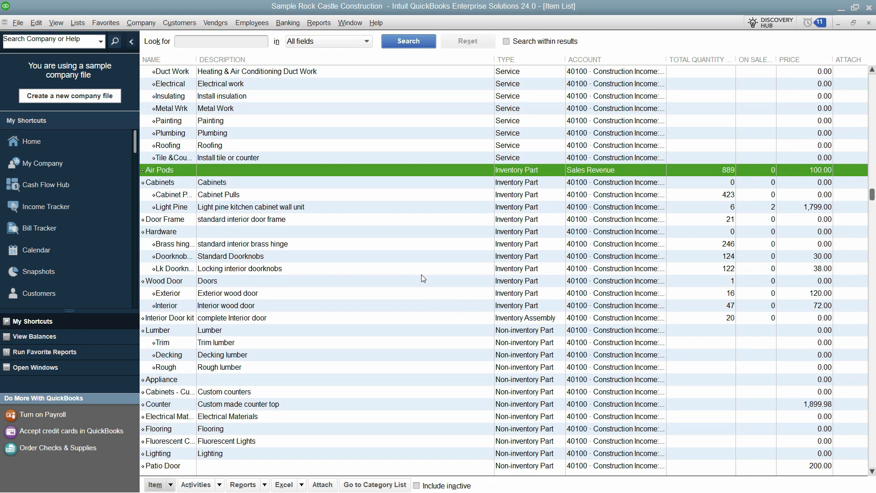
Step: Start a new customer invoice from the home page and apply the Custom Fields Template
click(38, 143)
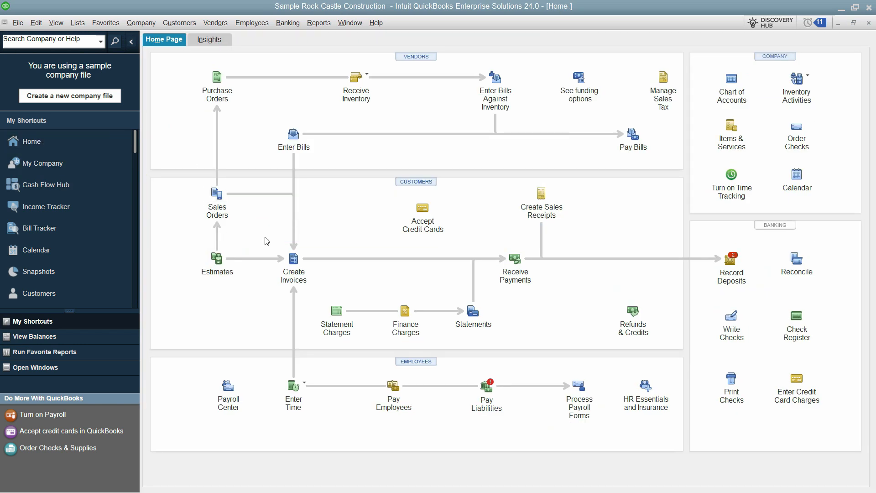
click(300, 266)
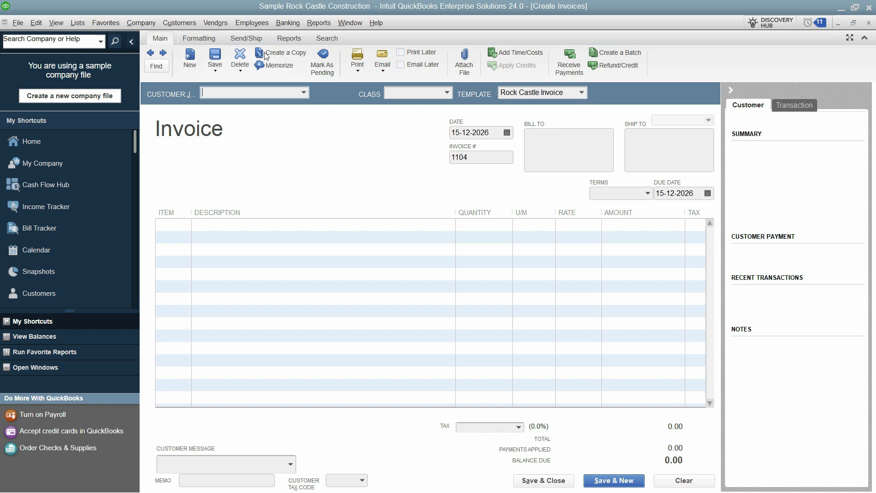
click(582, 92)
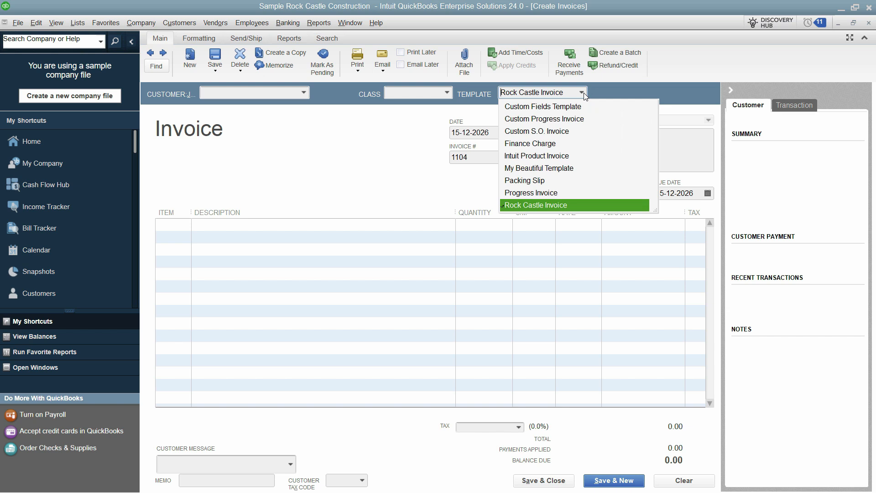
click(553, 109)
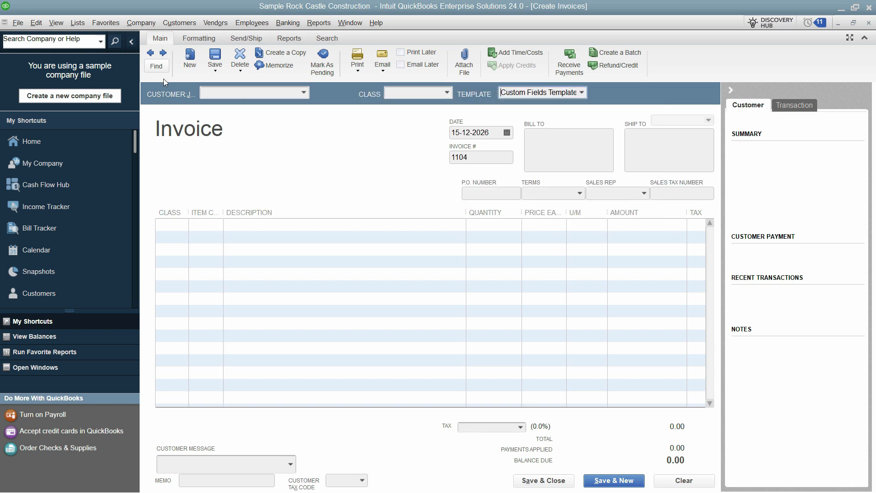
Step: Make a copy of the Custom Fields Template in the invoice template manager
click(199, 39)
click(188, 70)
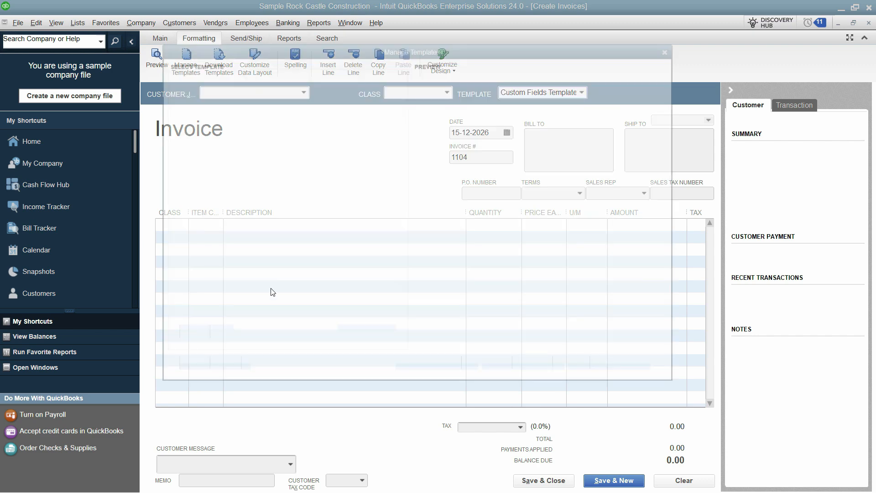
click(193, 85)
click(193, 96)
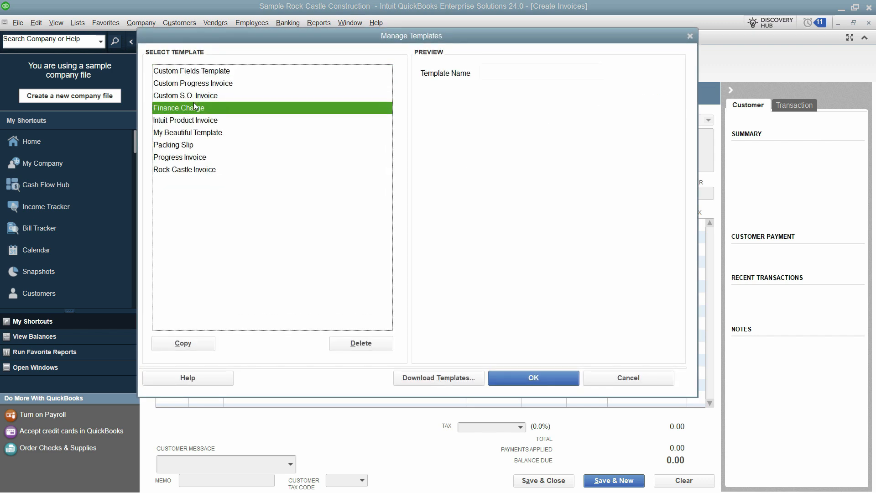
click(193, 119)
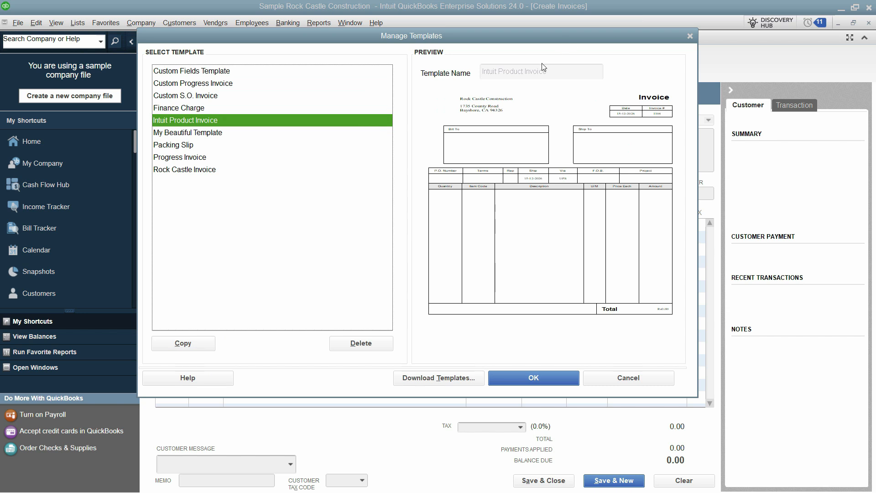
click(201, 73)
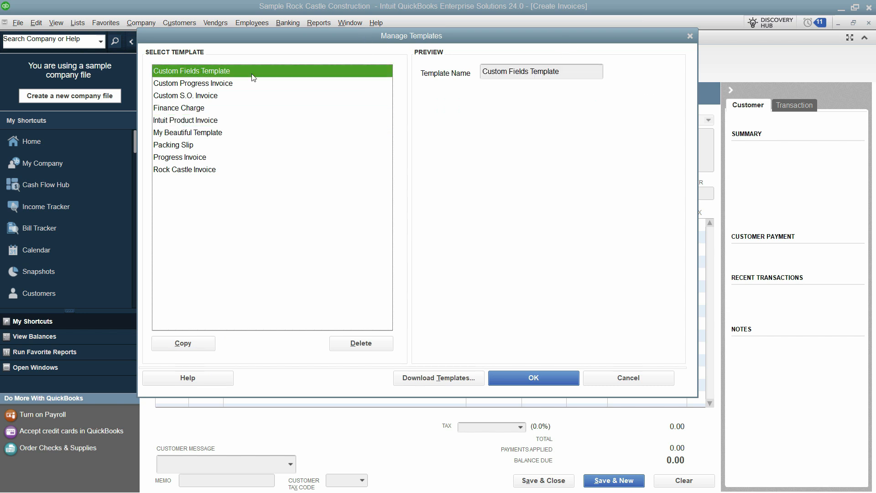
click(191, 343)
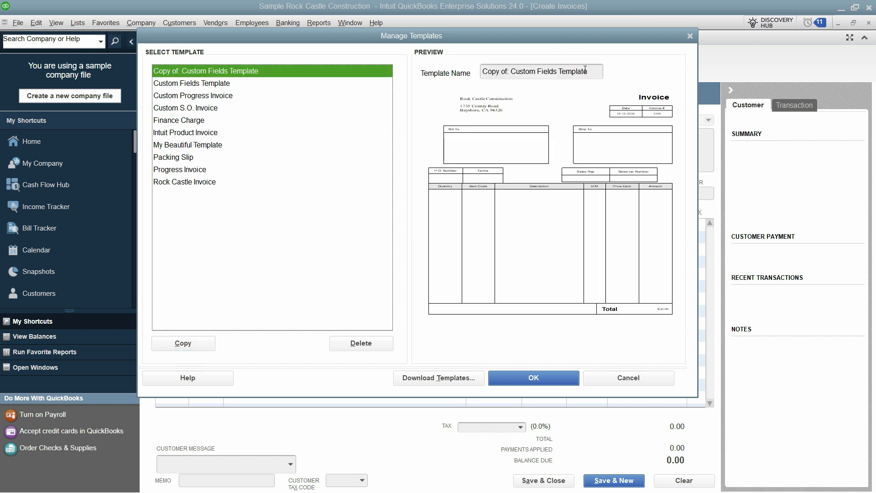
Step: Choose the original Custom Fields Template for customization and open its column settings
click(195, 85)
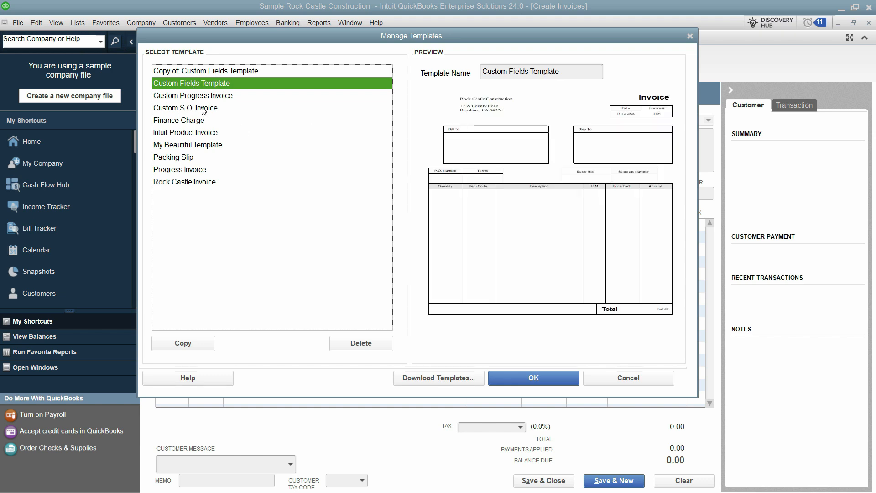
click(555, 386)
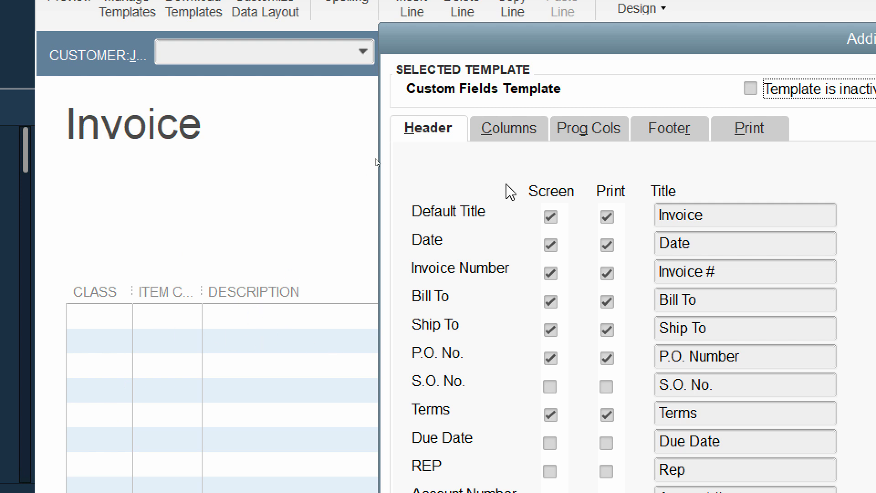
click(516, 131)
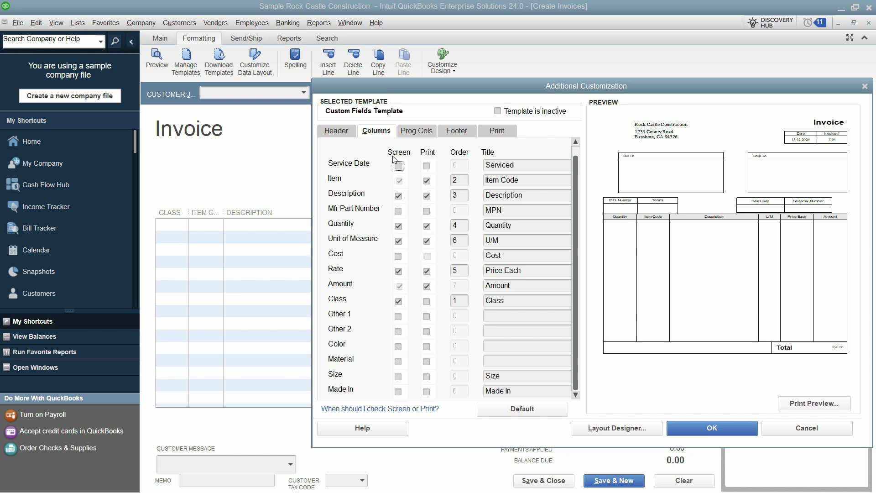
Step: Enable the Size column for both screen and print, keeping the current layout, and enable the Made In column for screen only
click(398, 376)
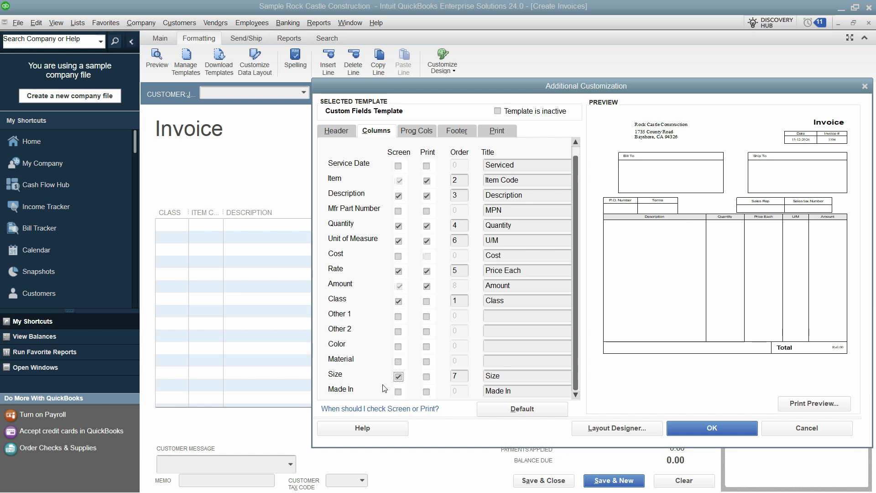
click(426, 376)
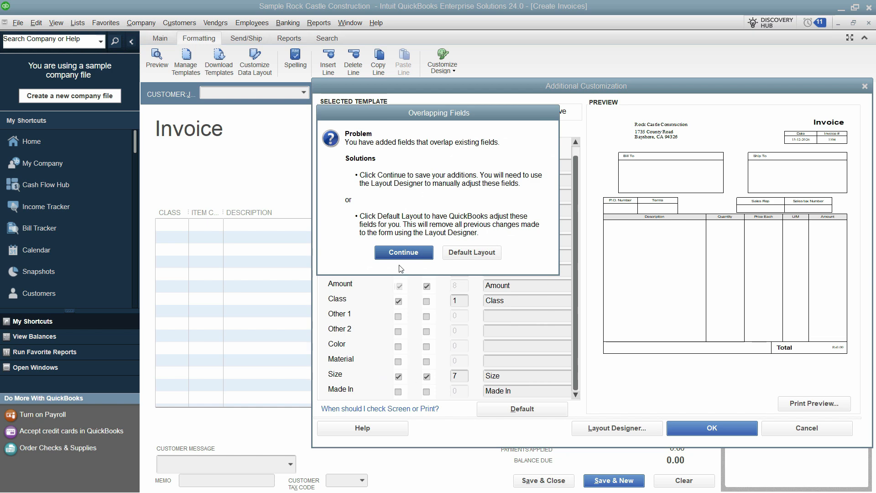
click(405, 250)
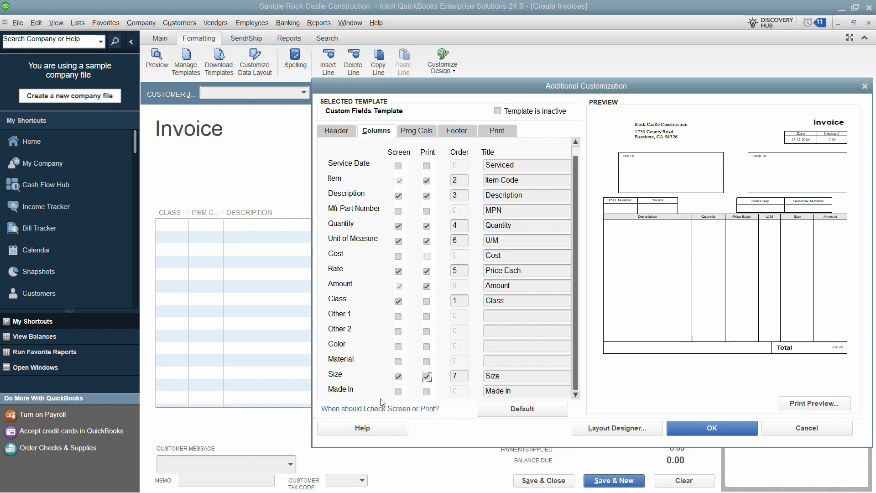
click(398, 392)
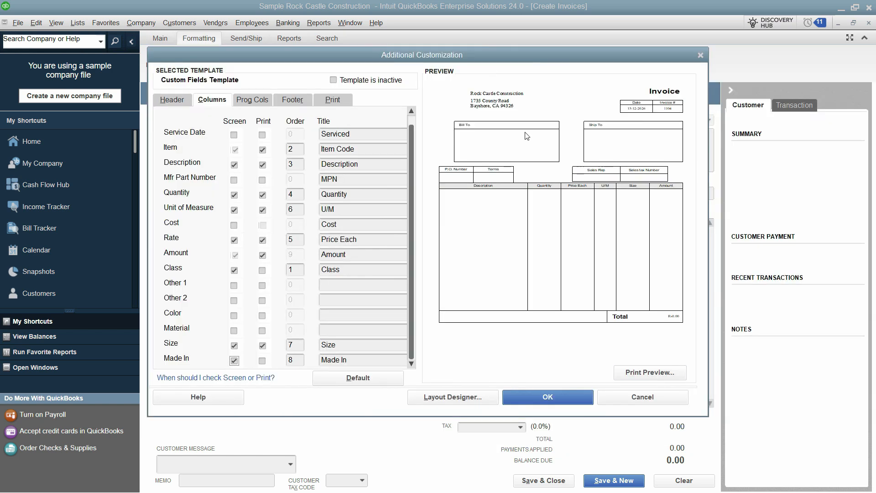
Step: Examine the invoice columns in an enlarged print preview of the template
click(657, 372)
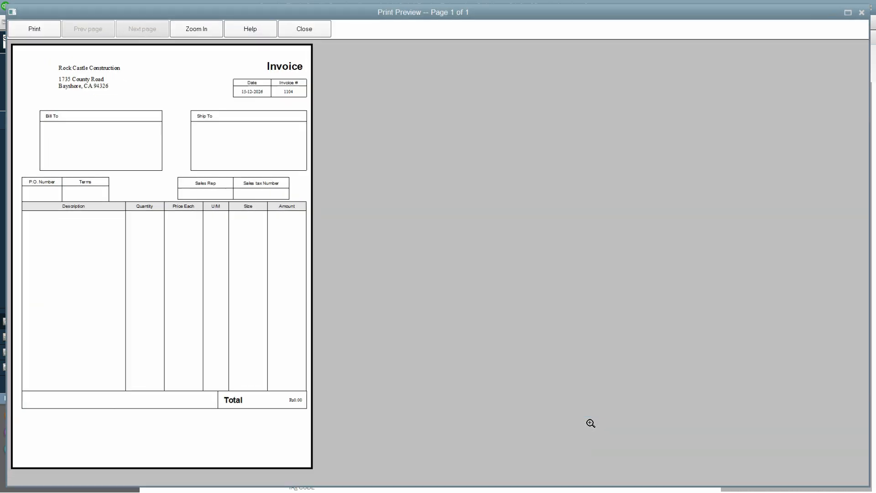
click(55, 216)
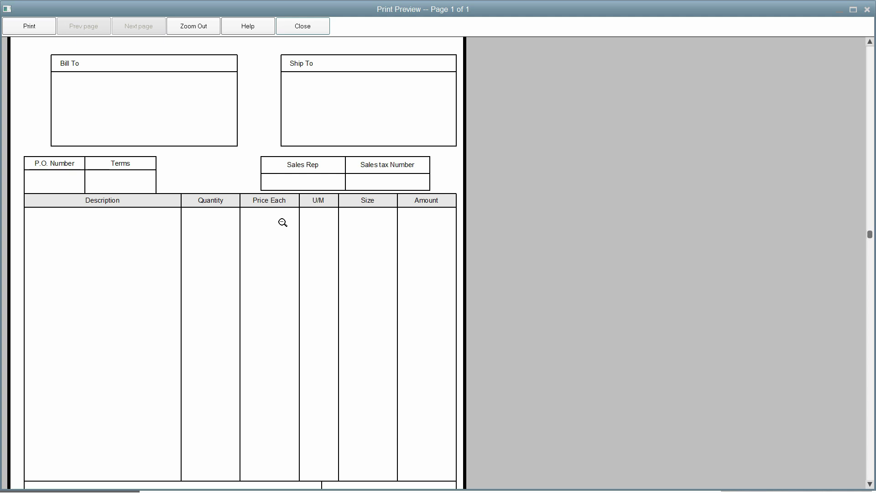
key(Escape)
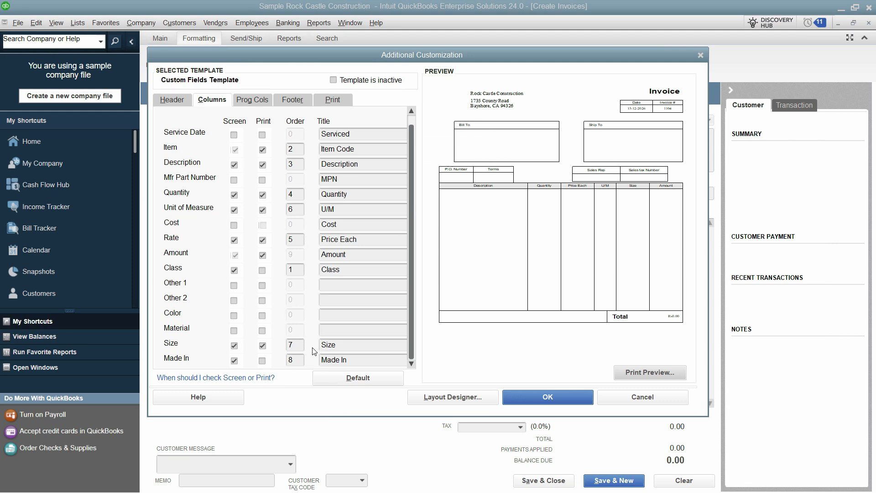
Step: Set the Size column's order to 2 and check the new arrangement in the print preview
click(297, 346)
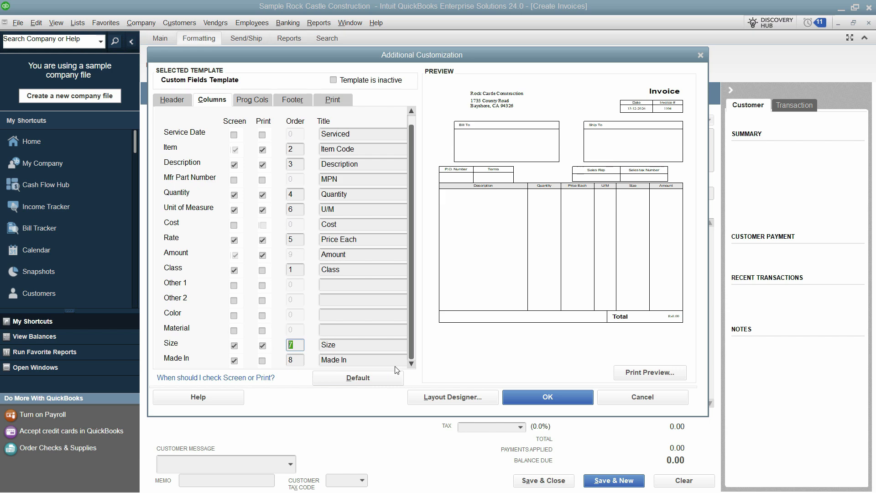
key(Tab)
drag(298, 209, 243, 213)
text(7)
drag(288, 345, 338, 374)
text(2)
key(Tab)
click(662, 374)
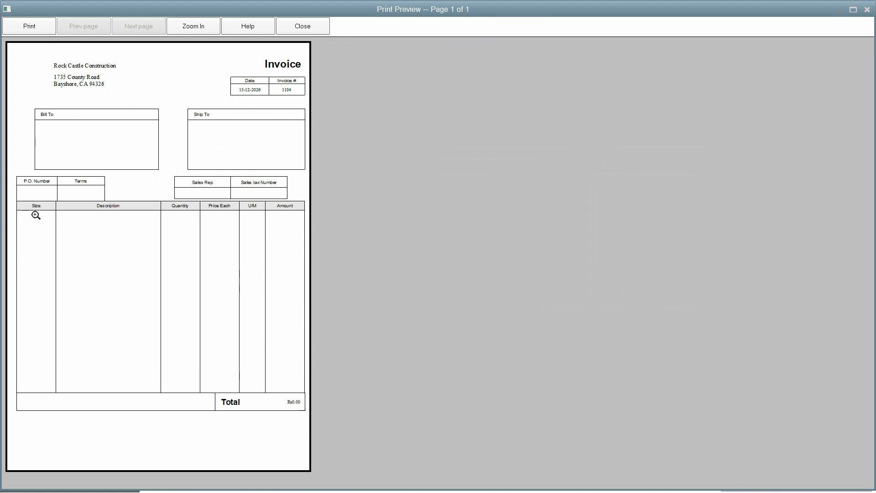
click(311, 34)
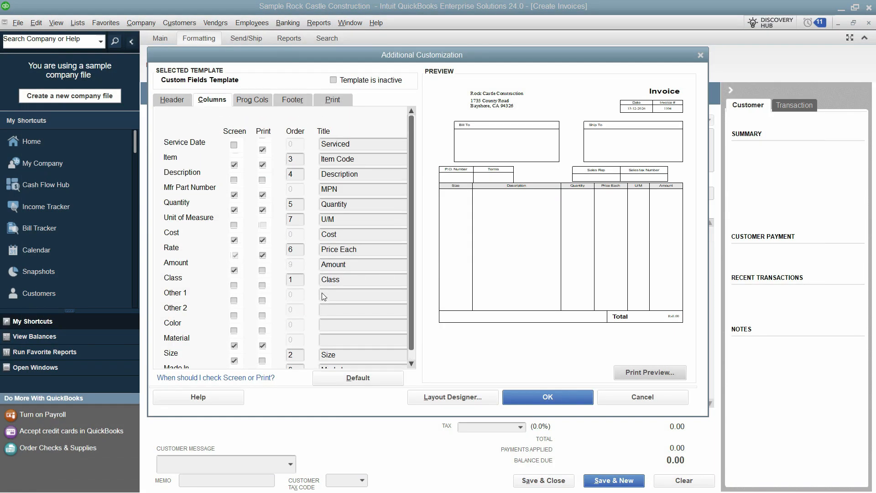
Step: Remove the Class column from the screen form and set the Description column's order to 1
double_click(295, 174)
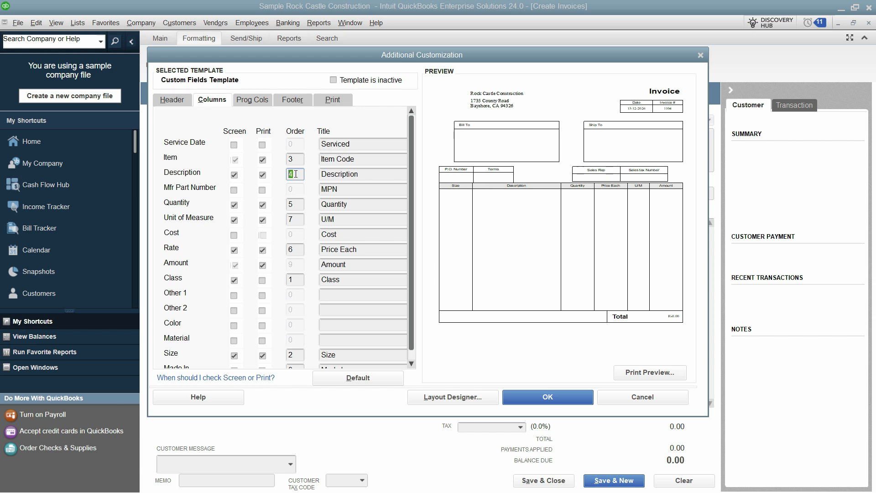
double_click(296, 355)
click(234, 280)
click(291, 355)
click(292, 174)
text(1)
key(Tab)
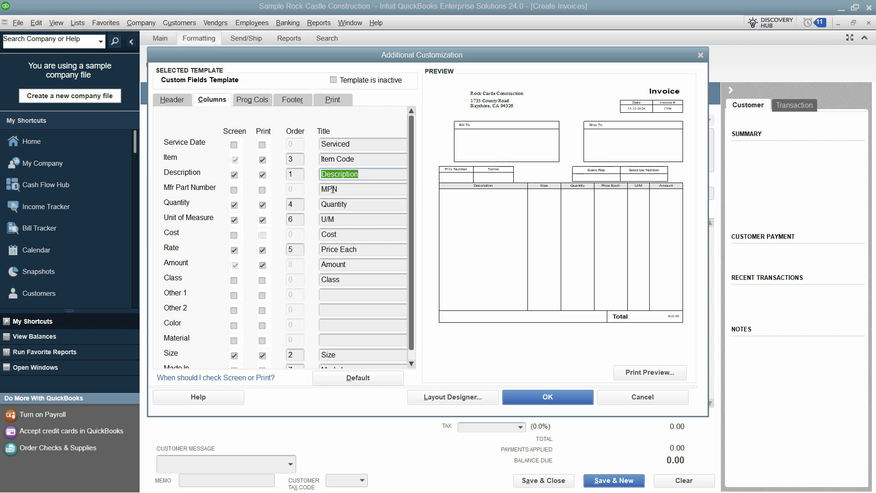
scroll(286, 347, down, 1)
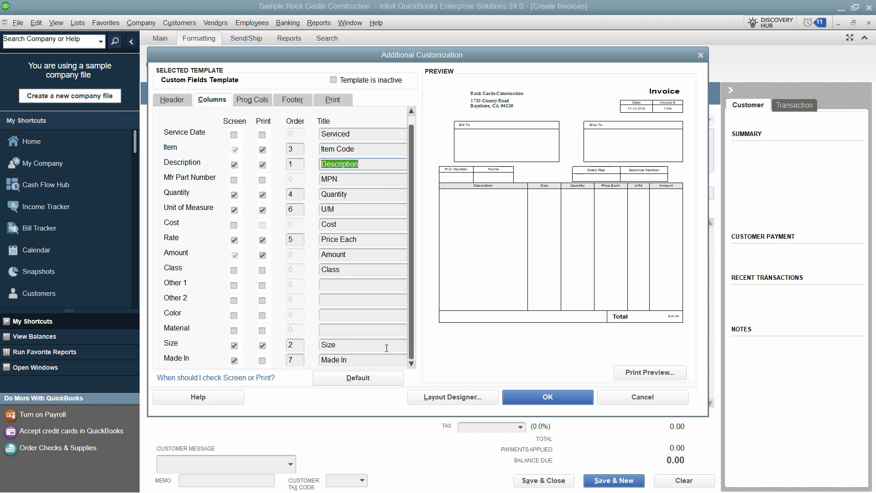
Step: Check the rearranged Description and Size columns in an enlarged print preview of the template
click(651, 369)
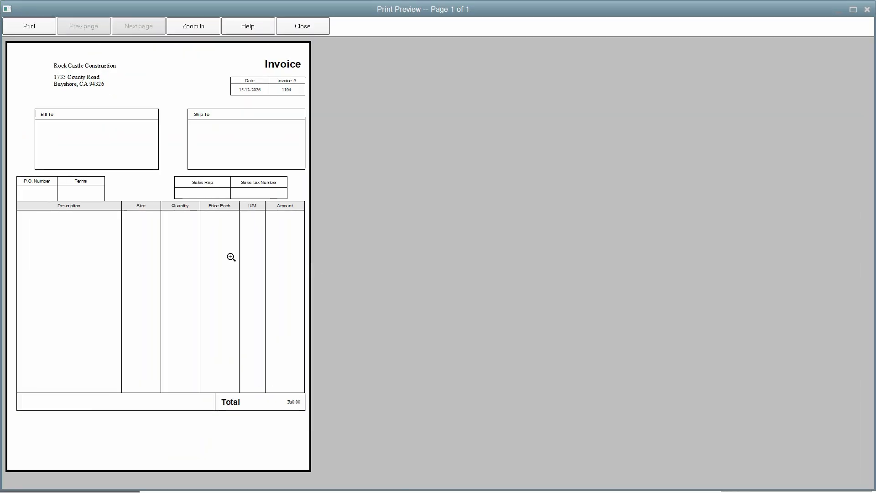
click(128, 239)
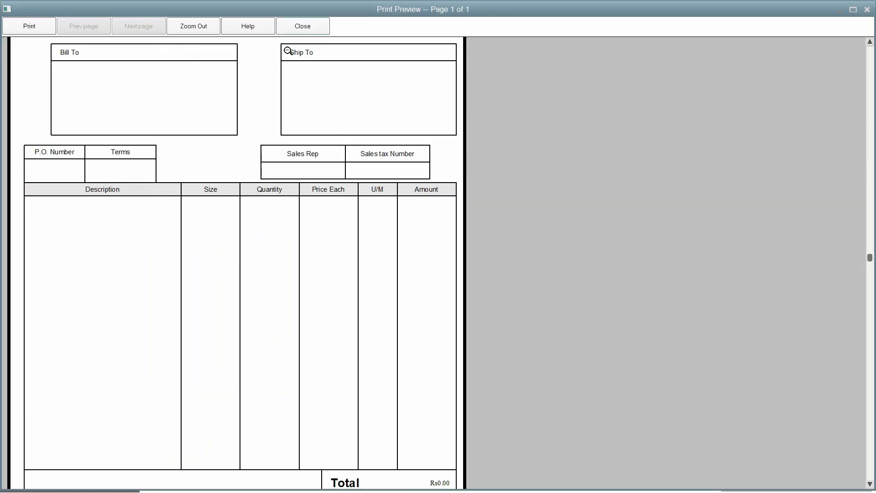
click(302, 26)
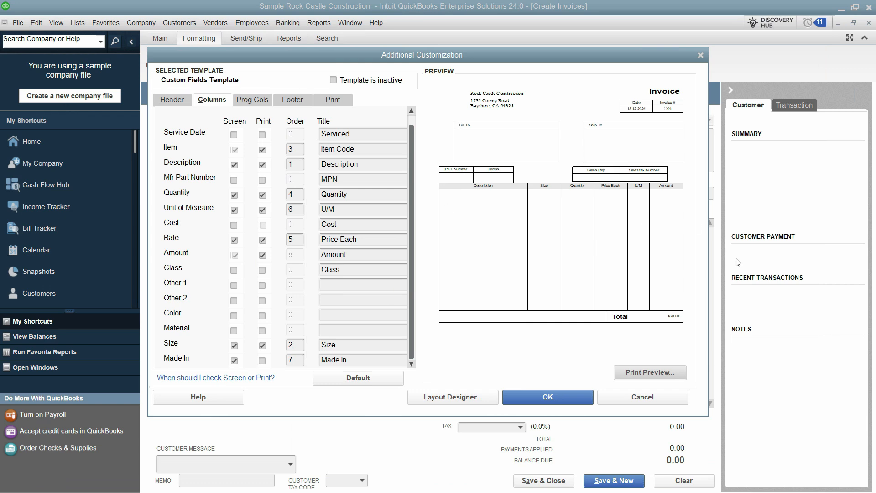
Step: Save the additional and basic customization of the Custom Fields Template and return to the invoice's first line
click(586, 395)
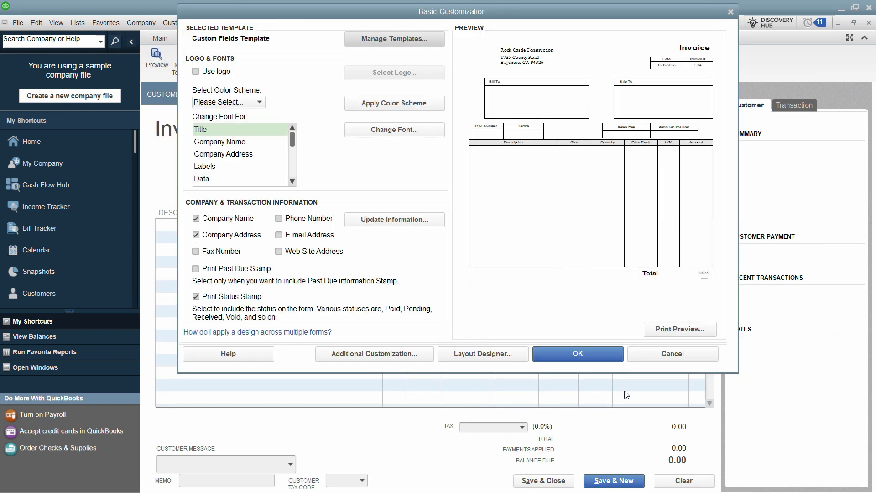
click(604, 358)
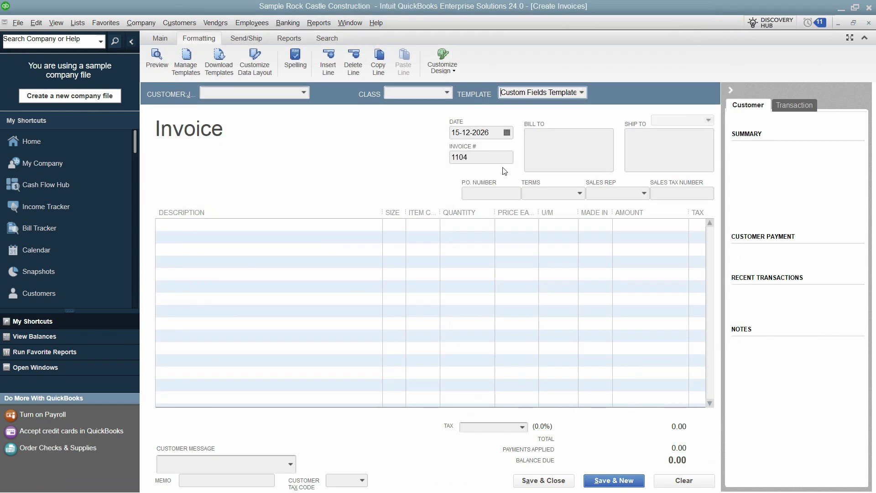
click(351, 225)
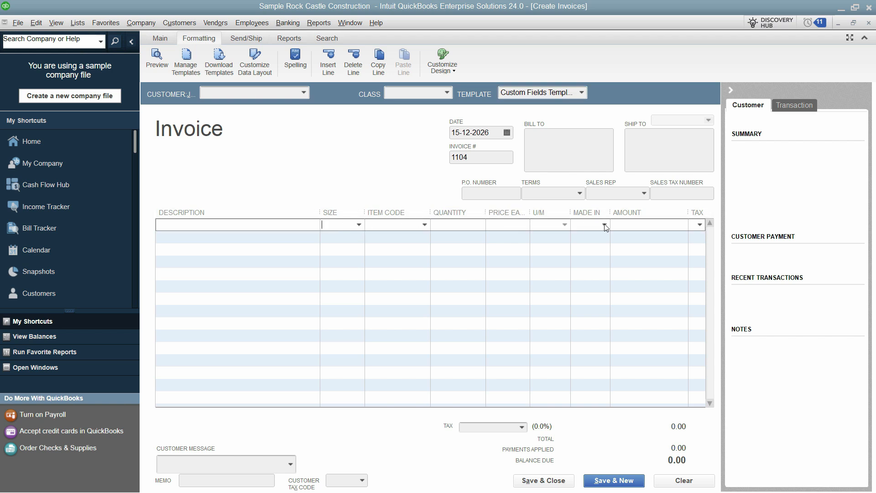
Step: Select the invoice's customer and add the Air Pods inventory item to the first line
click(285, 94)
click(305, 94)
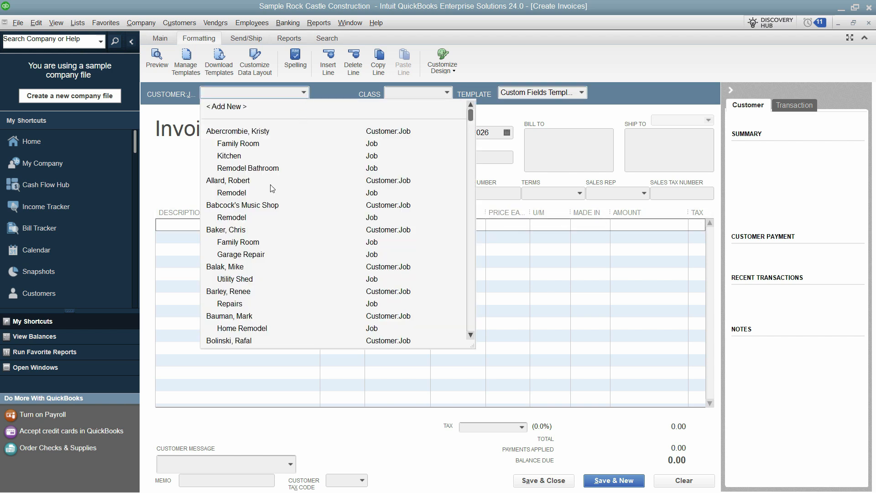
click(227, 185)
click(424, 225)
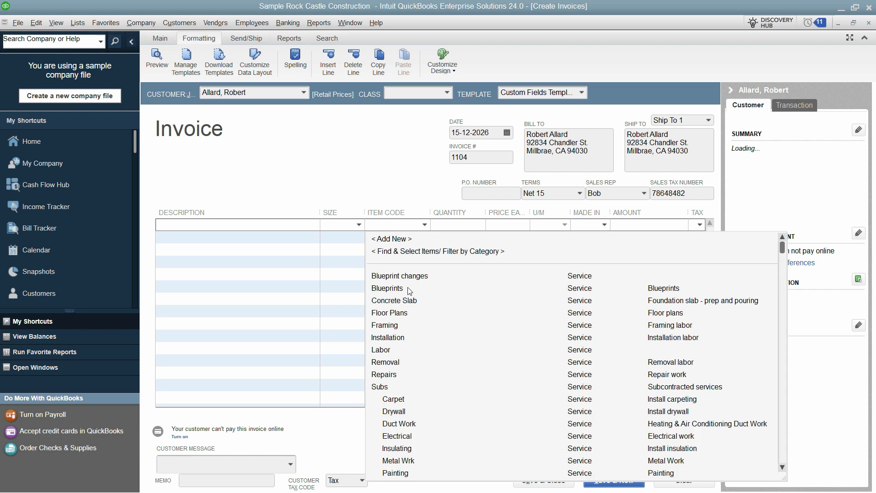
scroll(534, 433, down, 10)
scroll(502, 374, up, 5)
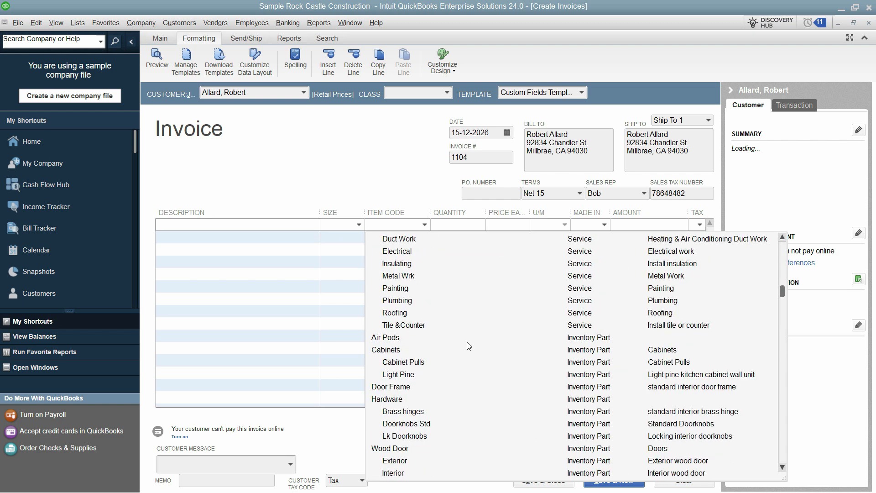
click(467, 340)
Step: Enter the description Airpods on the Air Pods line and choose size 10
click(201, 227)
text(Air)
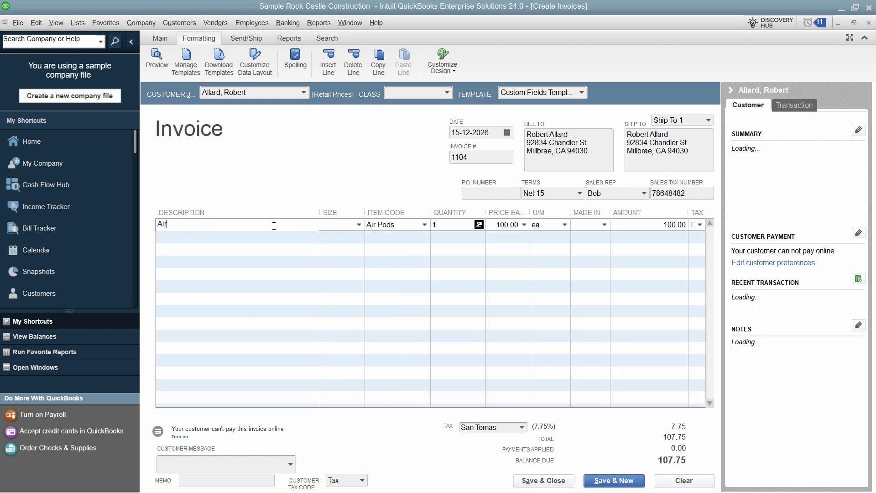
text(pods)
click(327, 225)
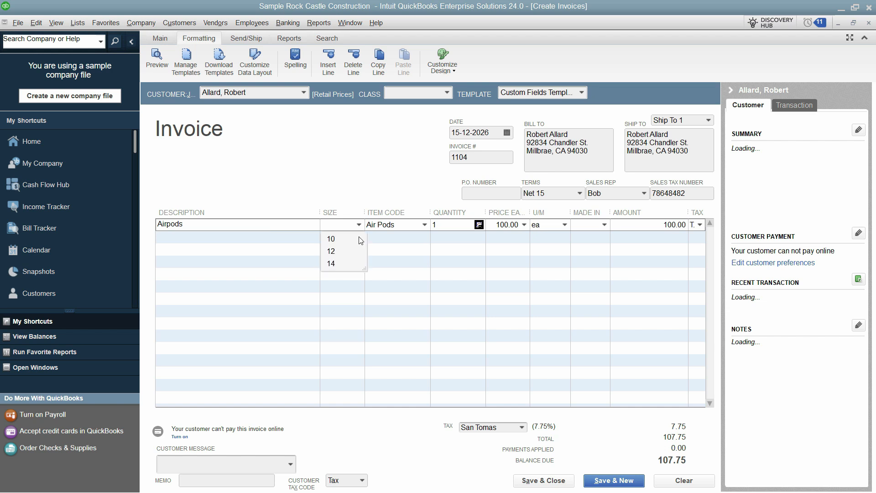
click(333, 237)
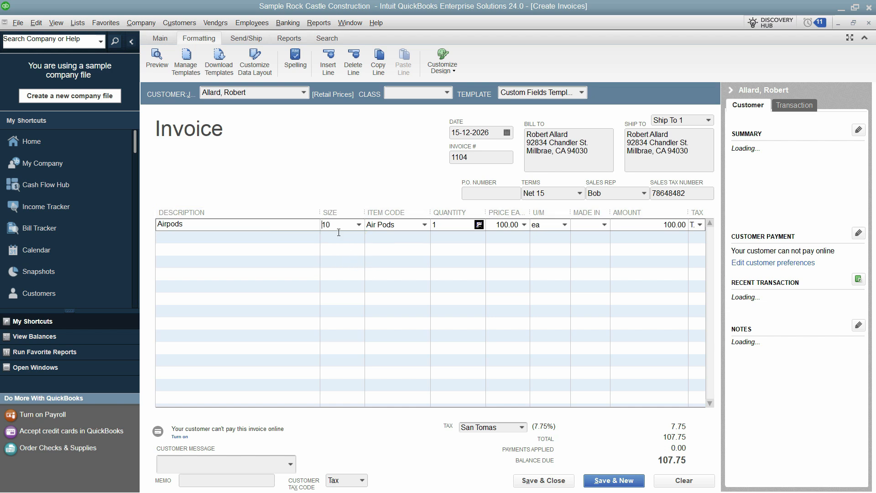
Step: Set the Air Pods line's quantity to 20 and its Made In value to China
text(20)
key(Tab)
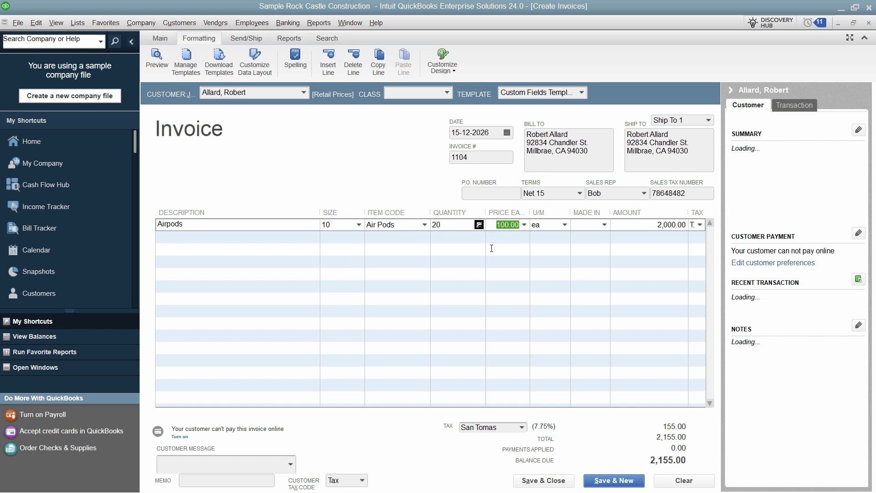
click(604, 225)
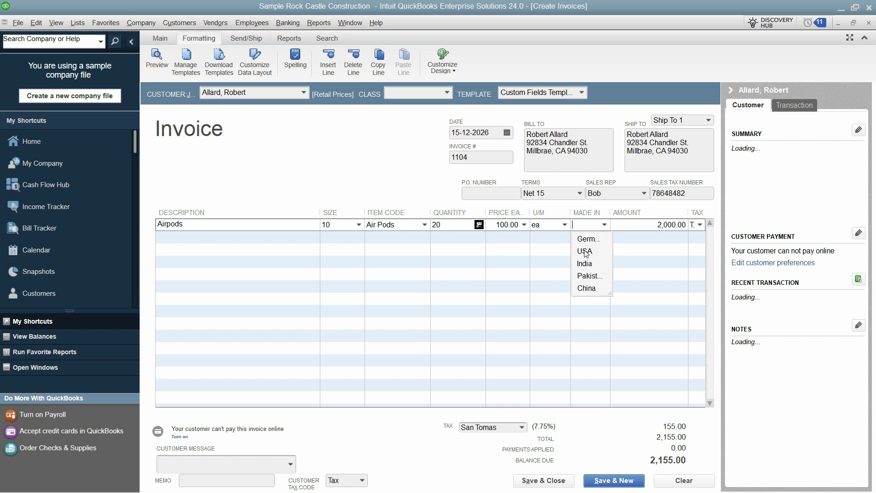
click(585, 288)
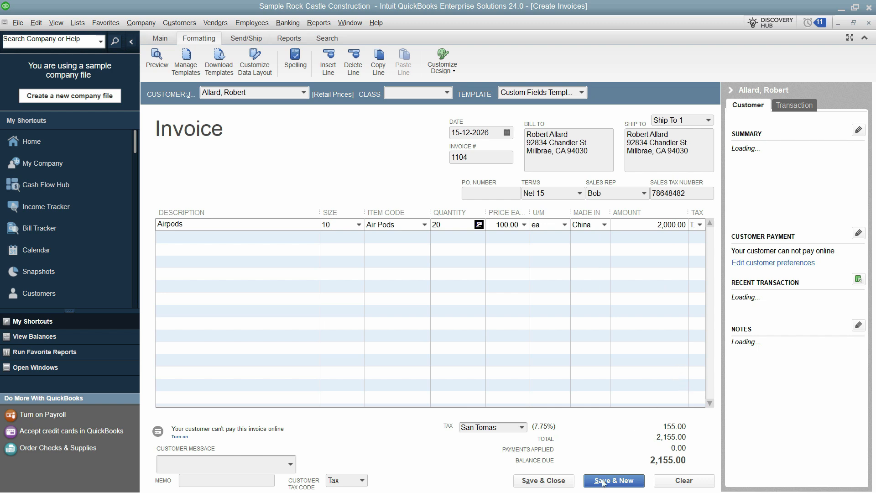
Step: Save the invoice and go back to the saved record
click(628, 486)
key(Escape)
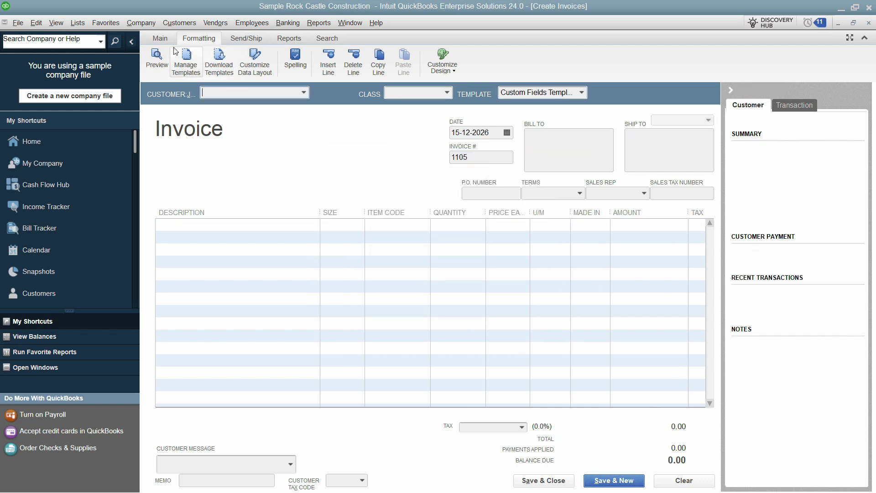
click(167, 39)
click(150, 53)
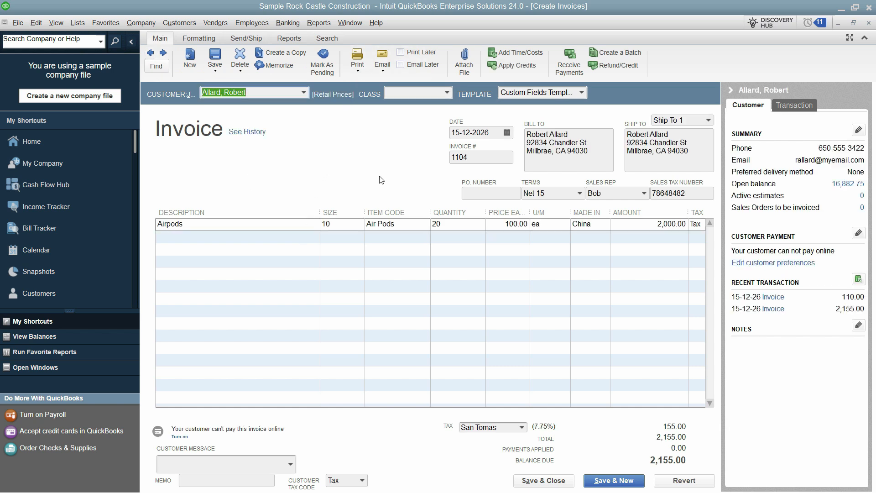
Step: Examine the saved invoice's columns in an enlarged print preview, then return to the invoice
click(359, 69)
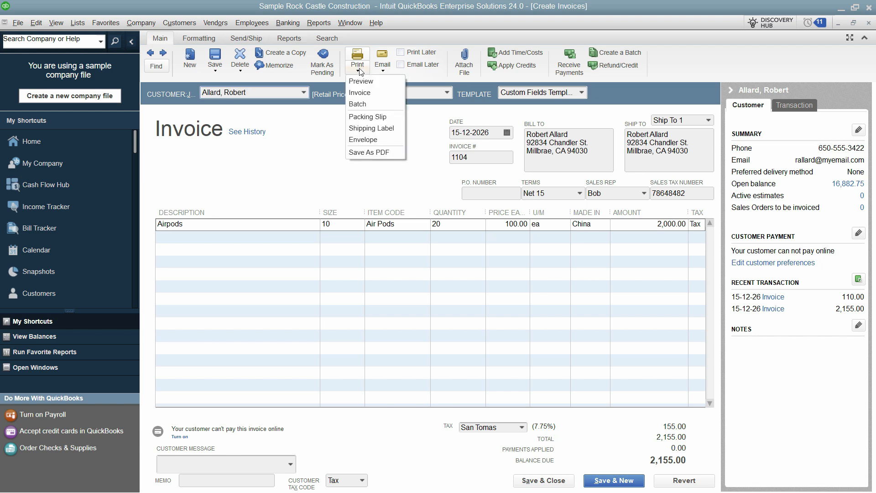
click(367, 81)
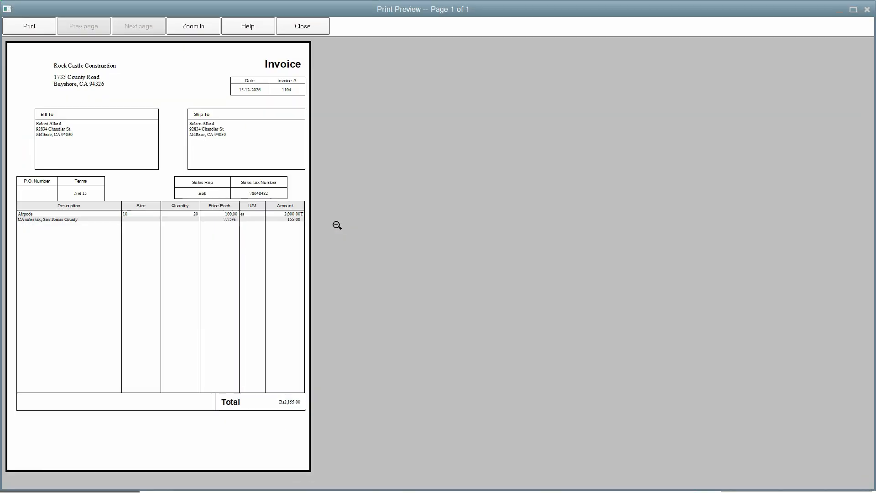
click(337, 226)
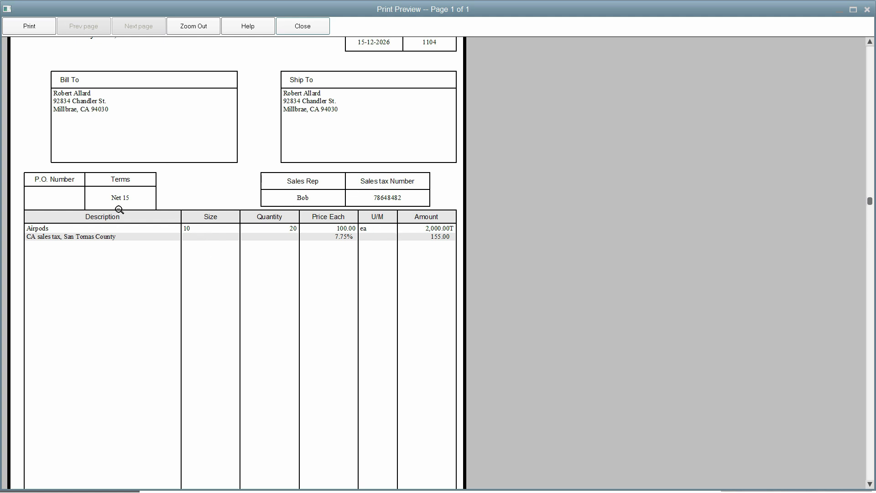
key(Escape)
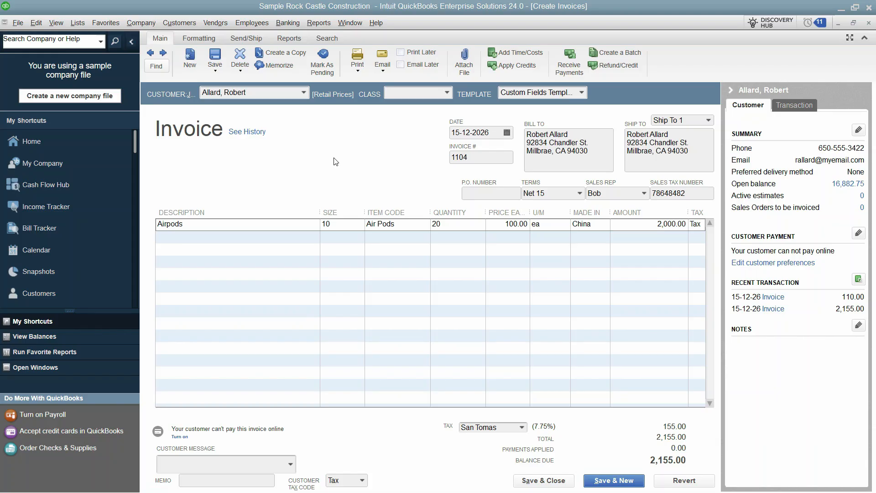